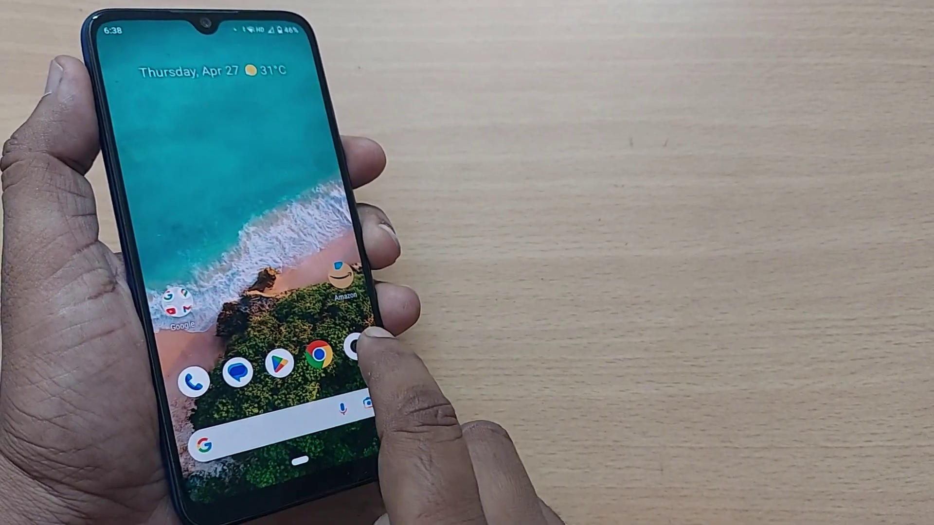
Launch the Camera app and switch the viewfinder to the front-facing camera
left_click(353, 346)
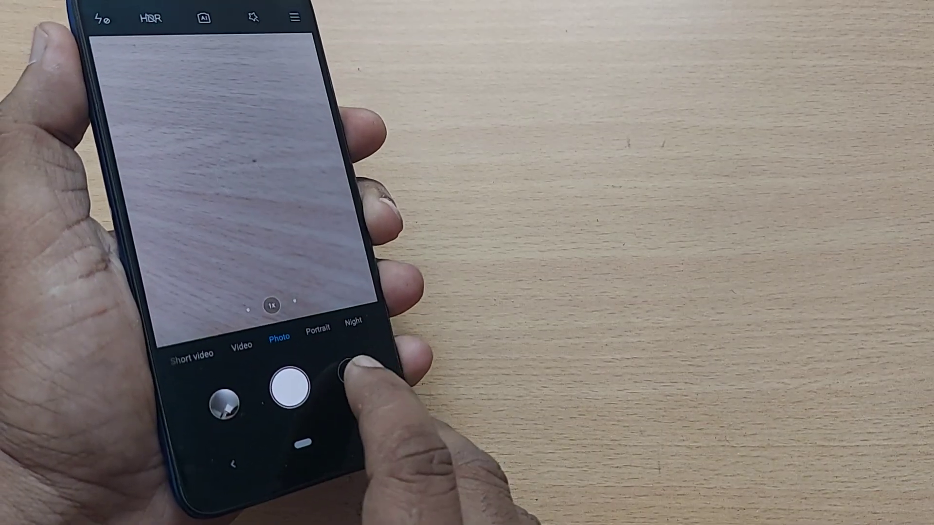
left_click(356, 380)
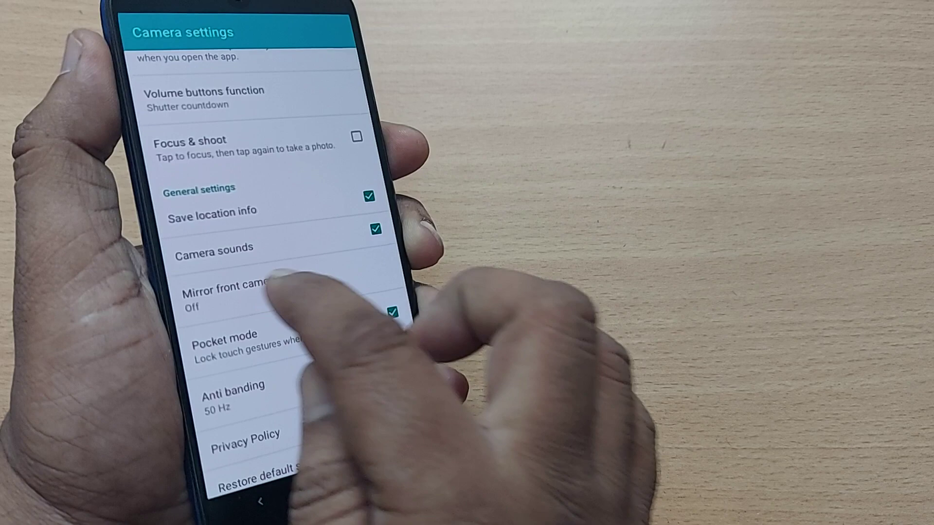
Set the Mirror front camera option to On
left_click(241, 289)
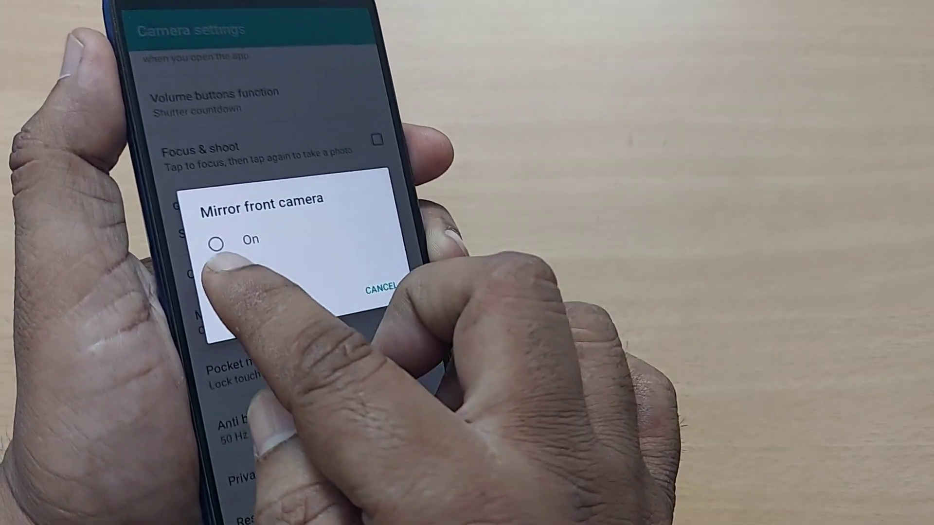
left_click(211, 237)
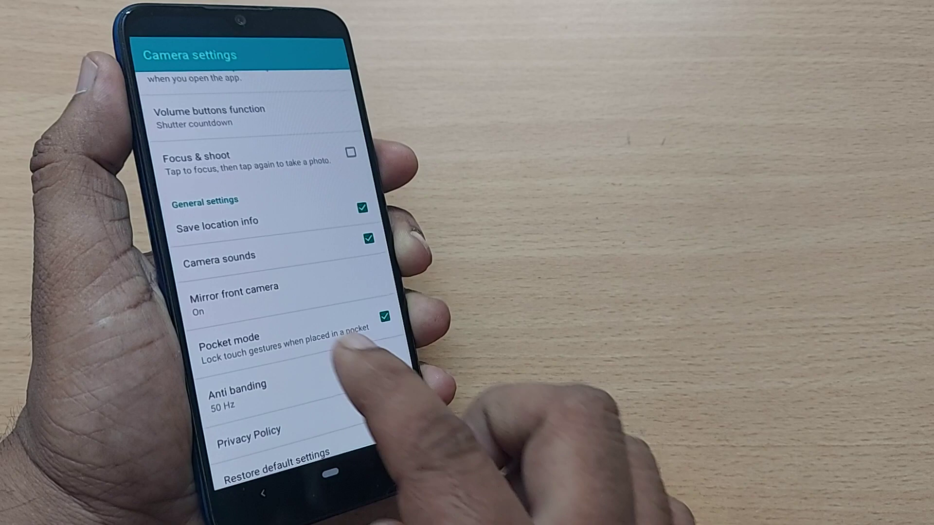
Return from settings to the viewfinder and take a front-camera photo
left_click(263, 491)
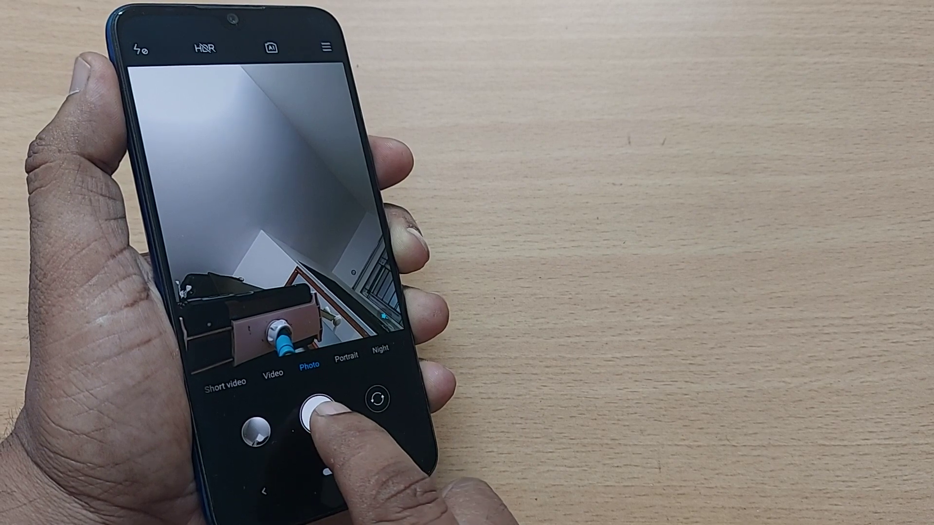
left_click(318, 407)
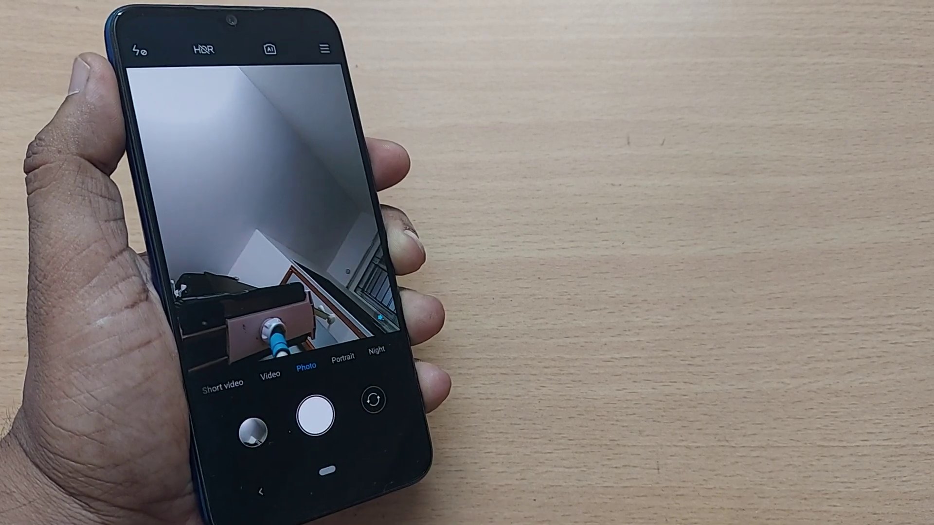